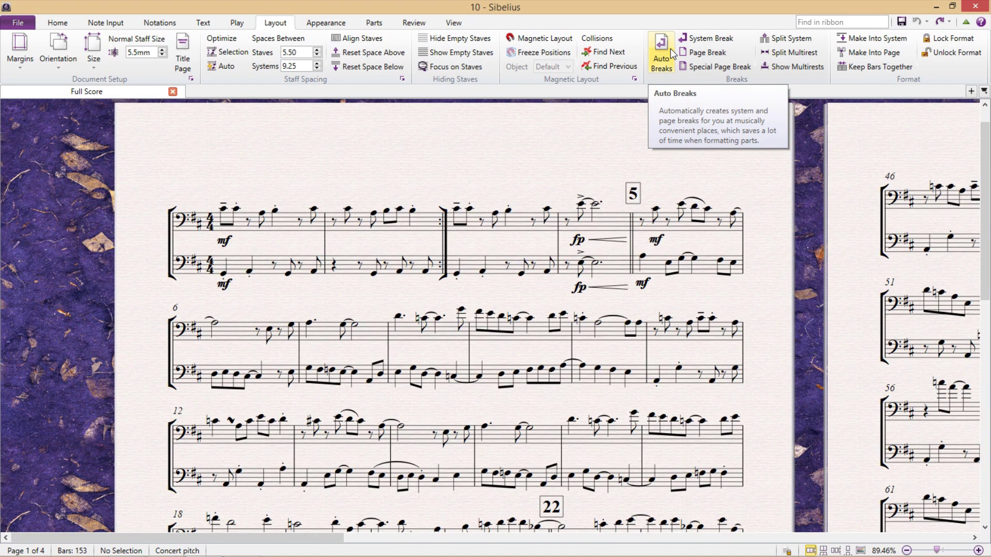
Turn on auto system breaks every 6 bars, reflowing the score from 4 to 3 pages
left_click(670, 49)
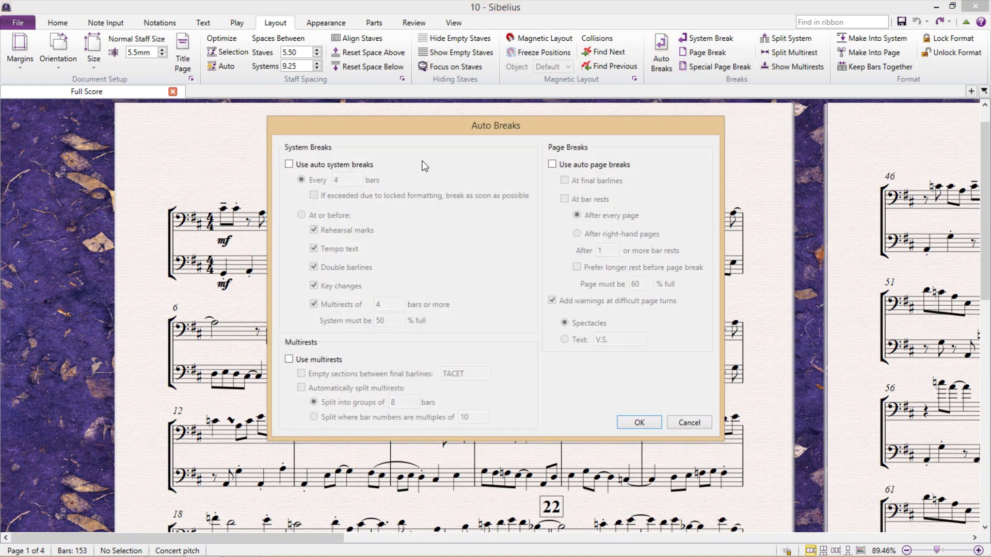
left_click(289, 164)
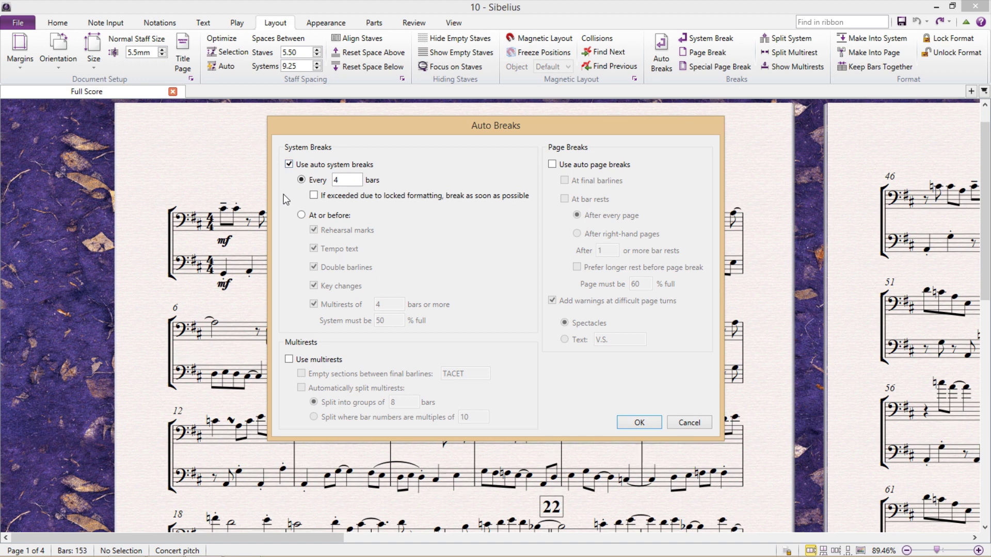
double_click(343, 181)
type("6")
left_click(642, 421)
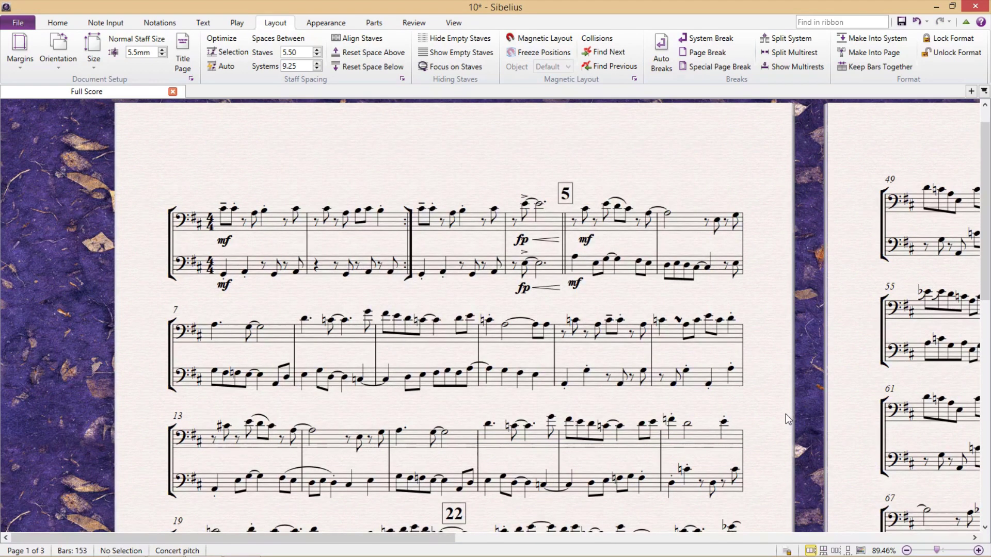
left_click_drag(785, 414, 785, 382)
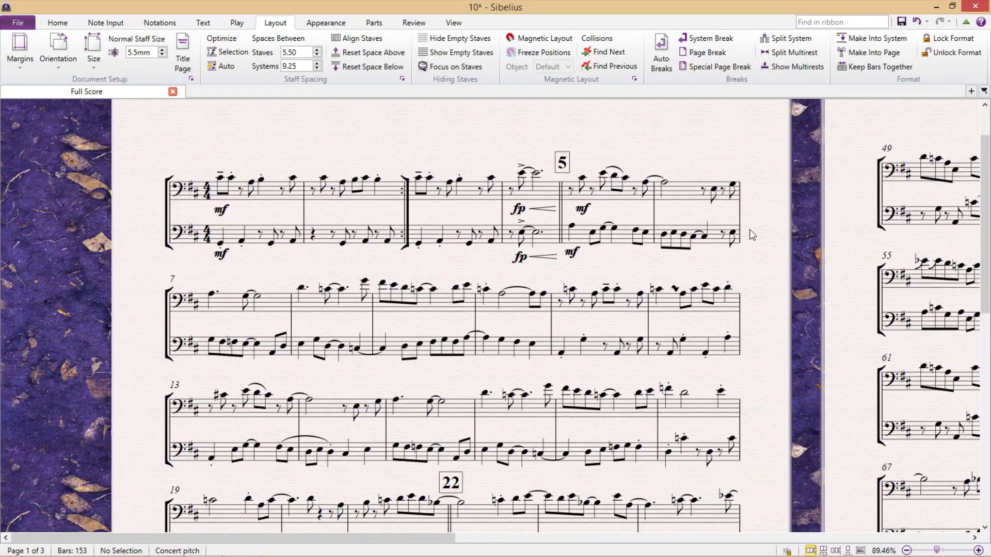
Switch auto system breaks to At or before rehearsal marks, tempo text, double barlines and key changes
left_click(666, 54)
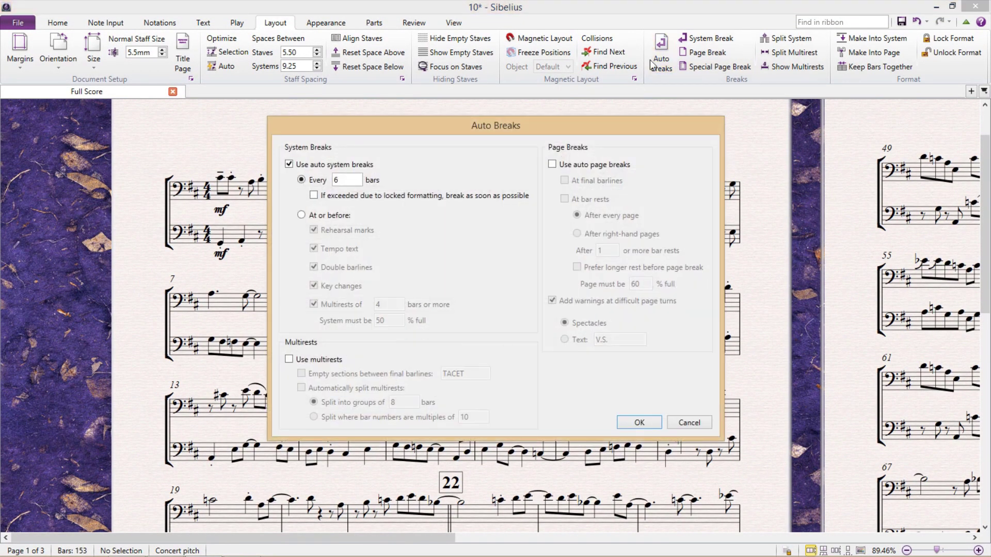
left_click(305, 215)
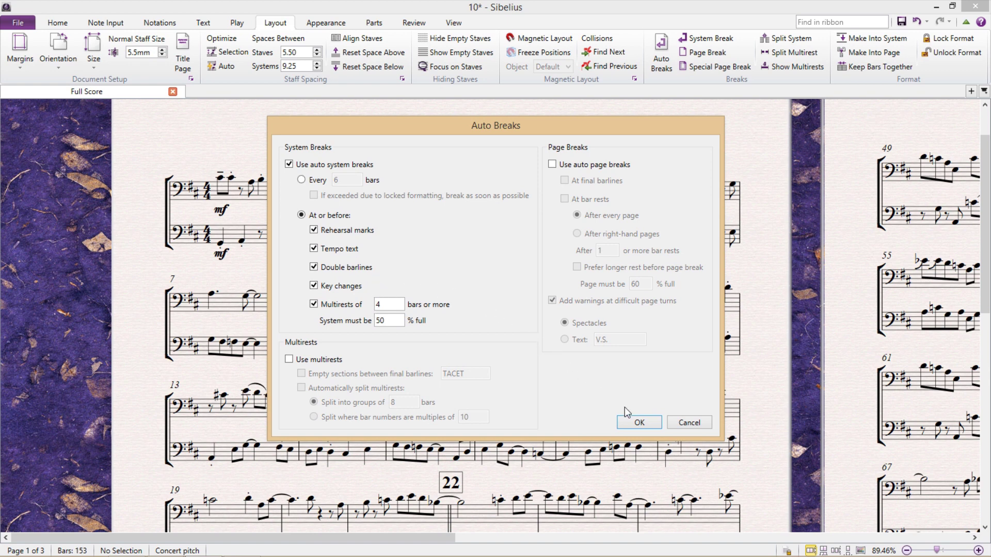
left_click(638, 423)
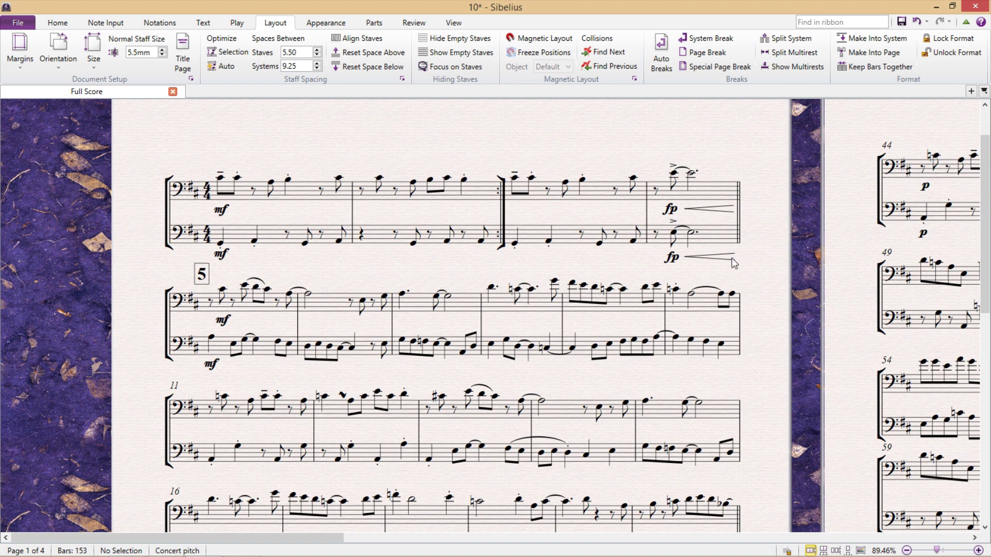
Turn on automatic page breaks at final barlines and review the reflowed pages
left_click(670, 69)
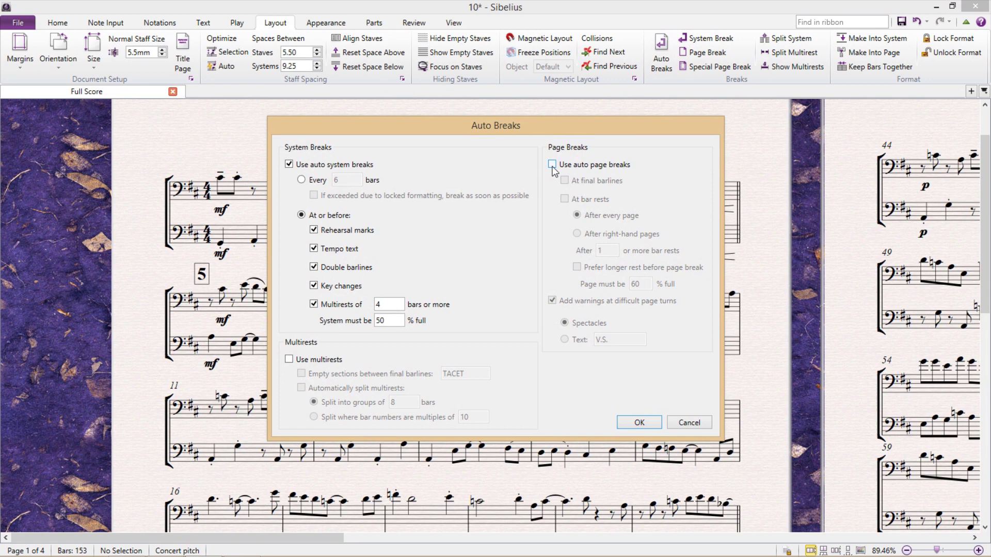
left_click(552, 165)
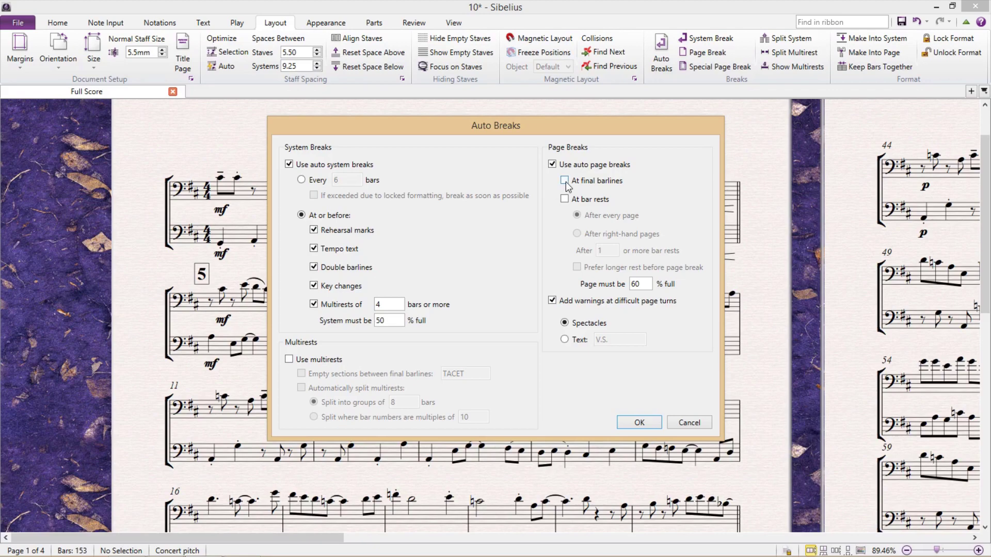
left_click(564, 180)
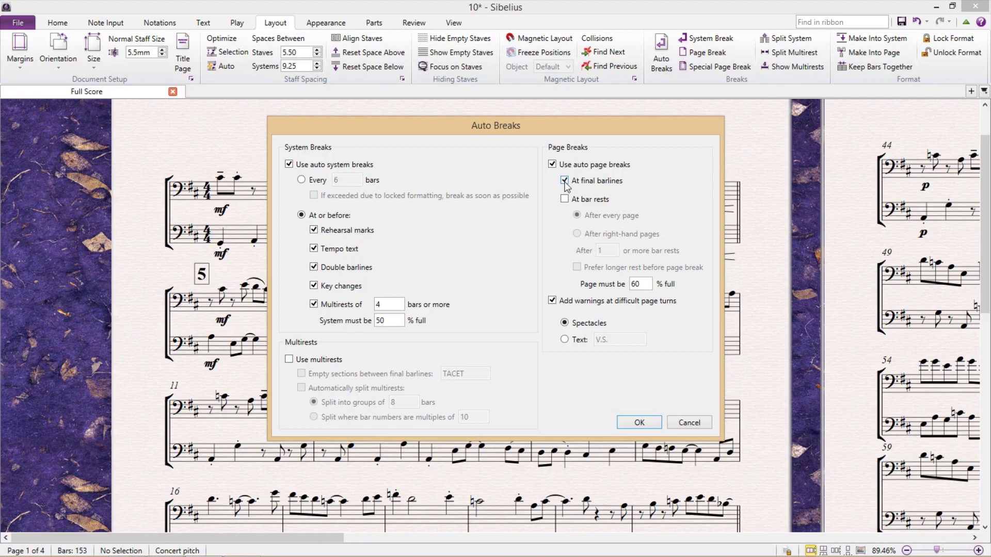
left_click(640, 422)
left_click_drag(757, 387, 584, 379)
scroll(509, 380, "down", 10)
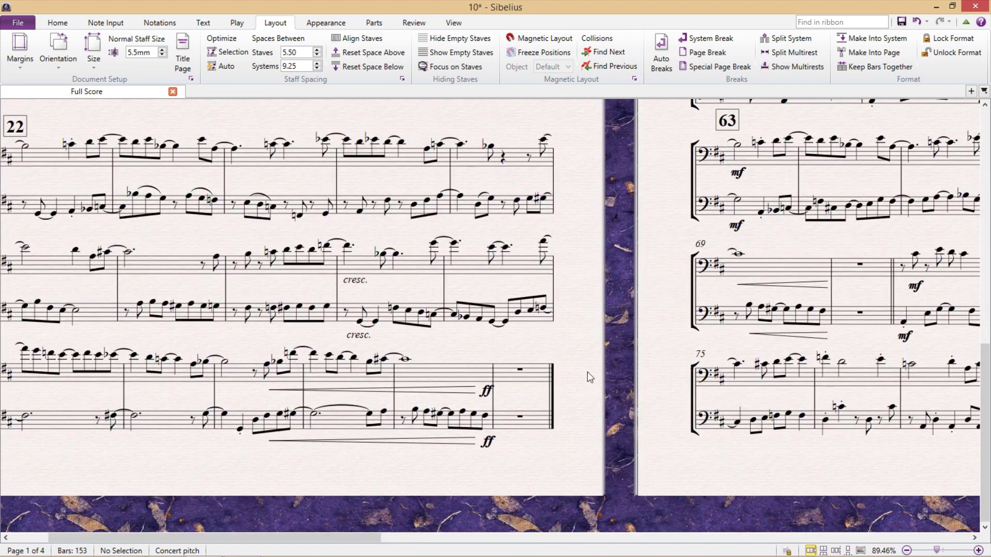
left_click_drag(669, 300, 584, 328)
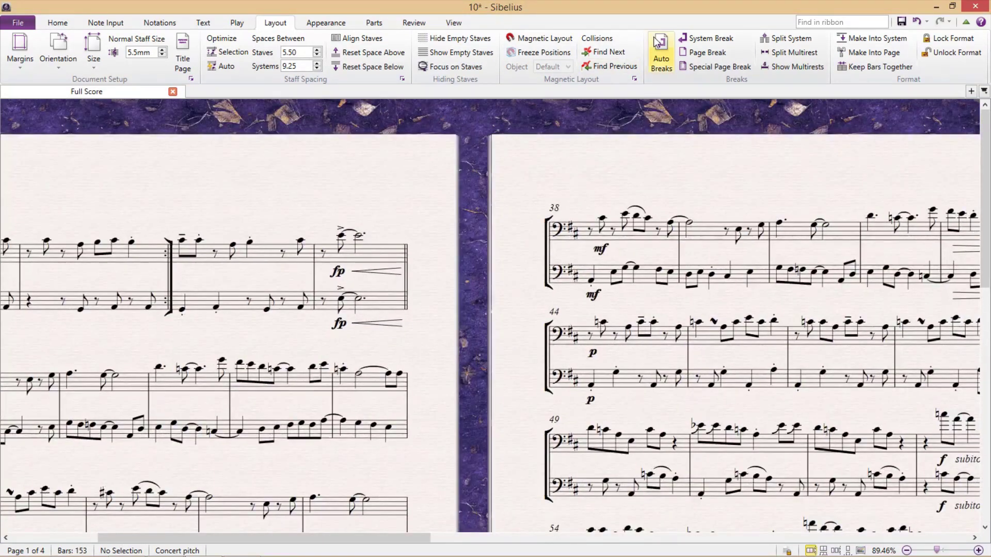
Also allow automatic page breaks at bar rests and check bars 71–89 after reflow
left_click(656, 41)
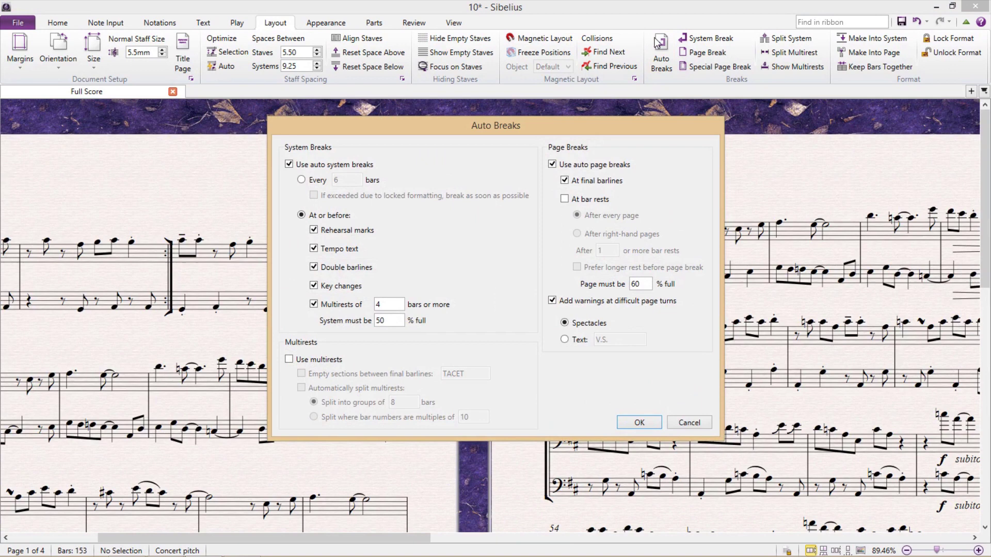
left_click(565, 200)
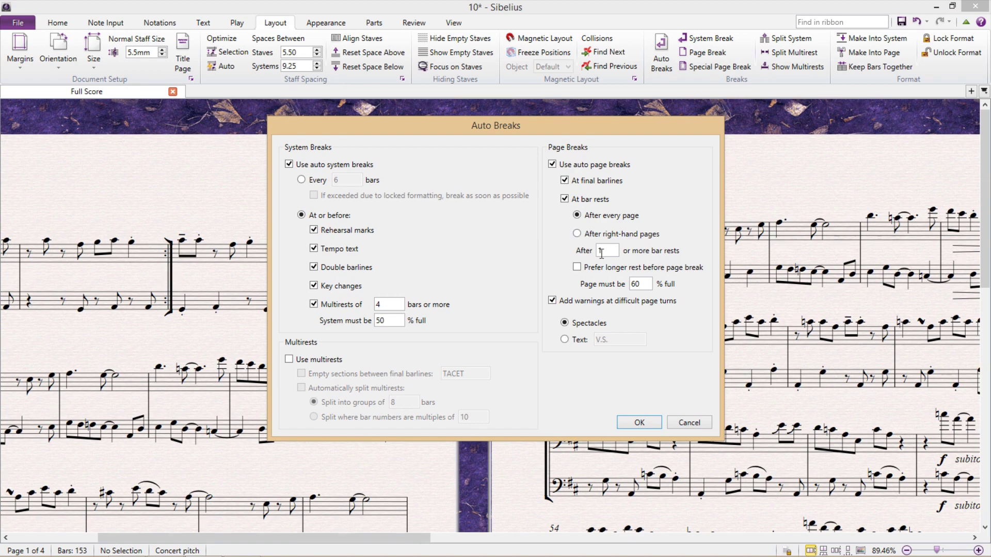
left_click(640, 423)
scroll(539, 217, "down", 10)
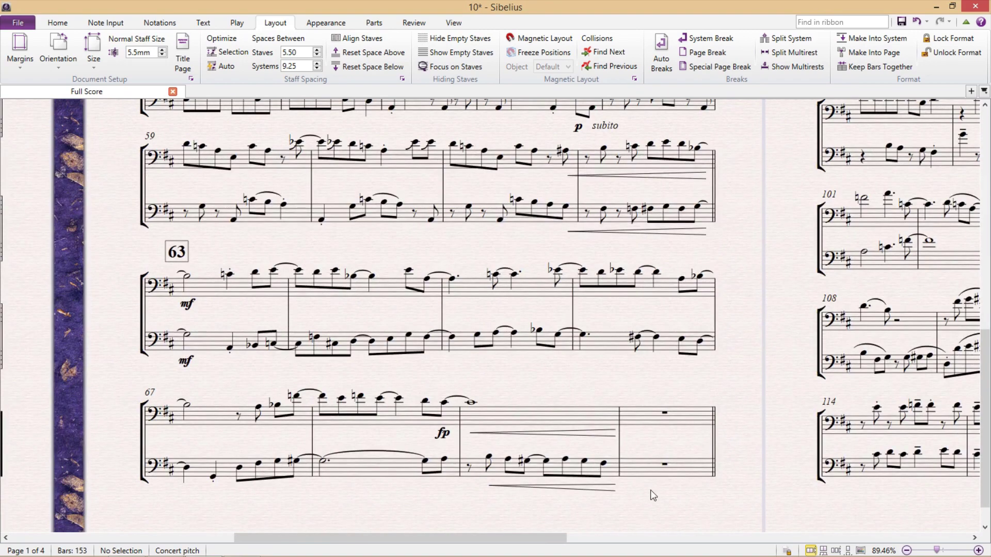
left_click_drag(725, 395, 548, 413)
scroll(549, 413, "up", 14)
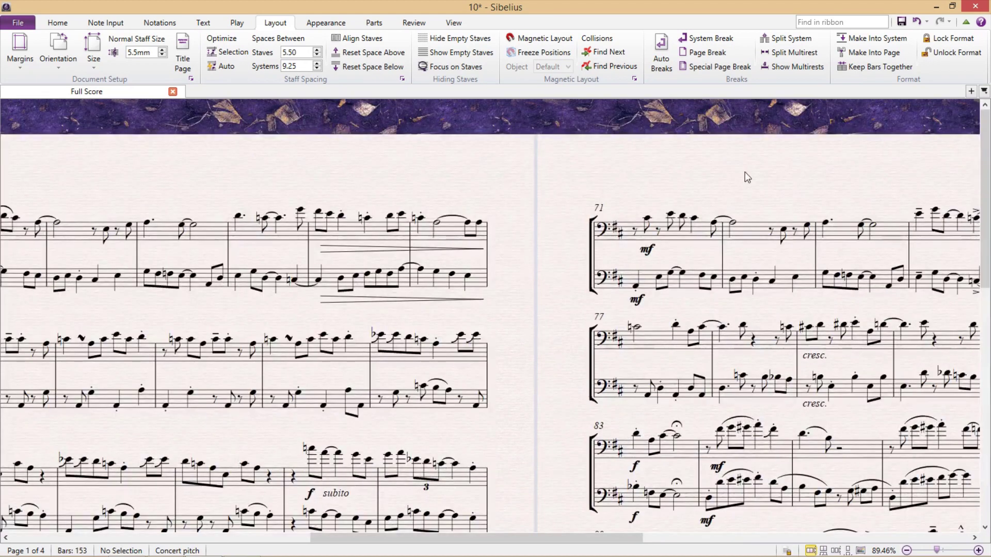
left_click_drag(747, 177, 667, 122)
scroll(491, 278, "down", 14)
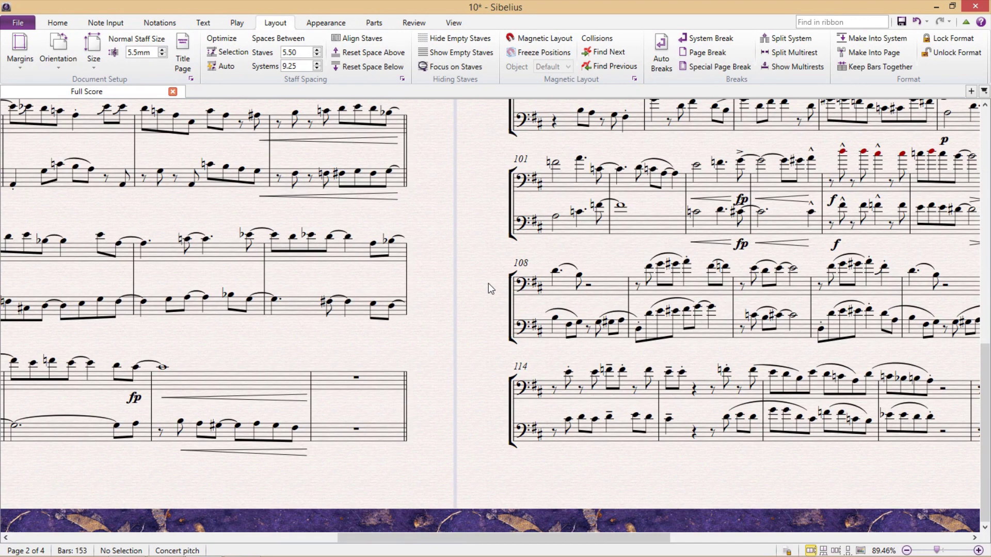
left_click(664, 62)
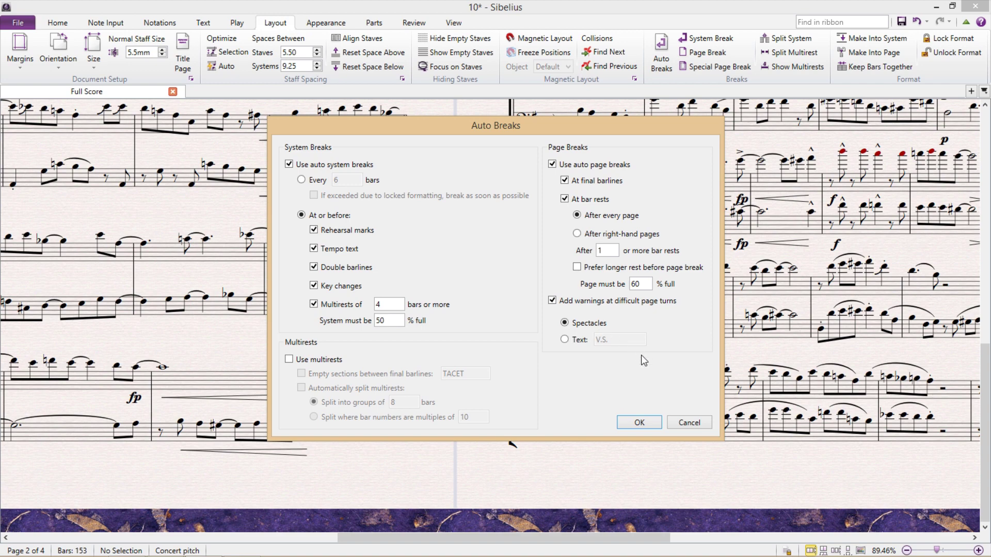
Apply page-turn warnings and display them as V.S. text instead of spectacles
left_click(649, 421)
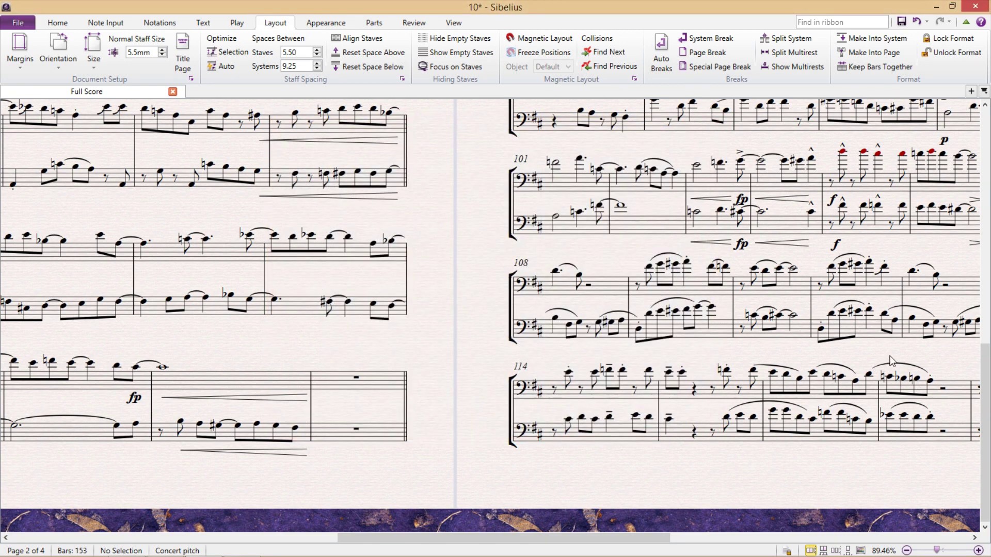
left_click_drag(833, 344, 370, 312)
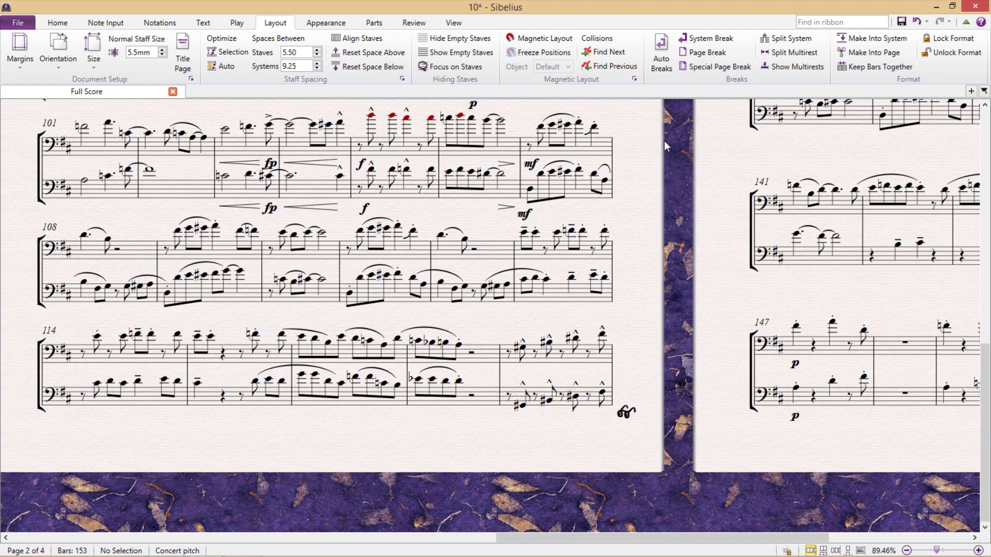
left_click(663, 62)
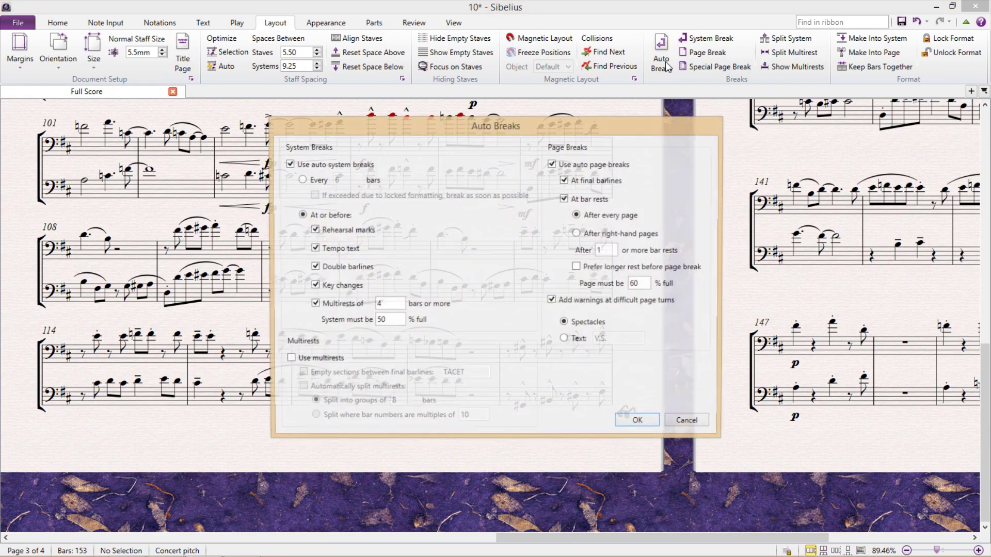
left_click(566, 341)
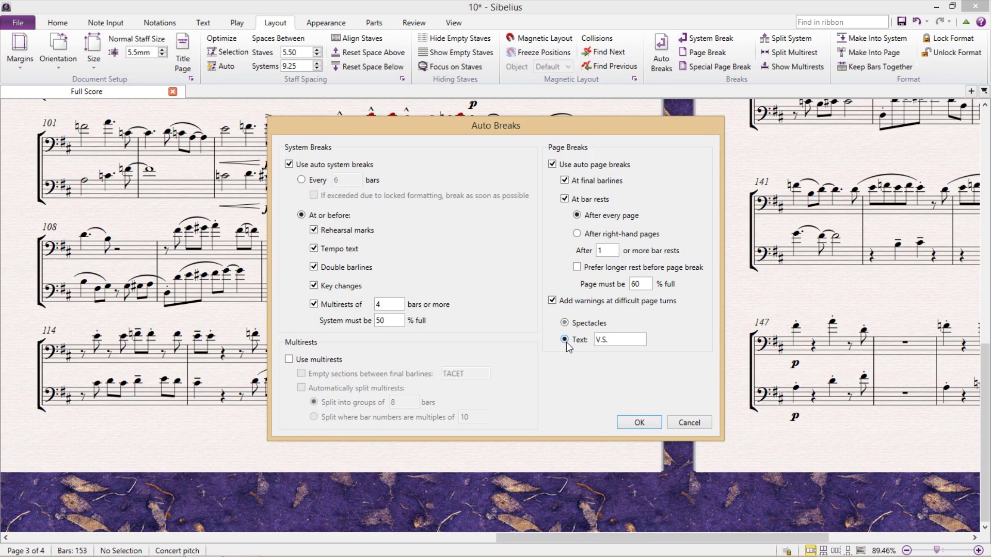
left_click(653, 424)
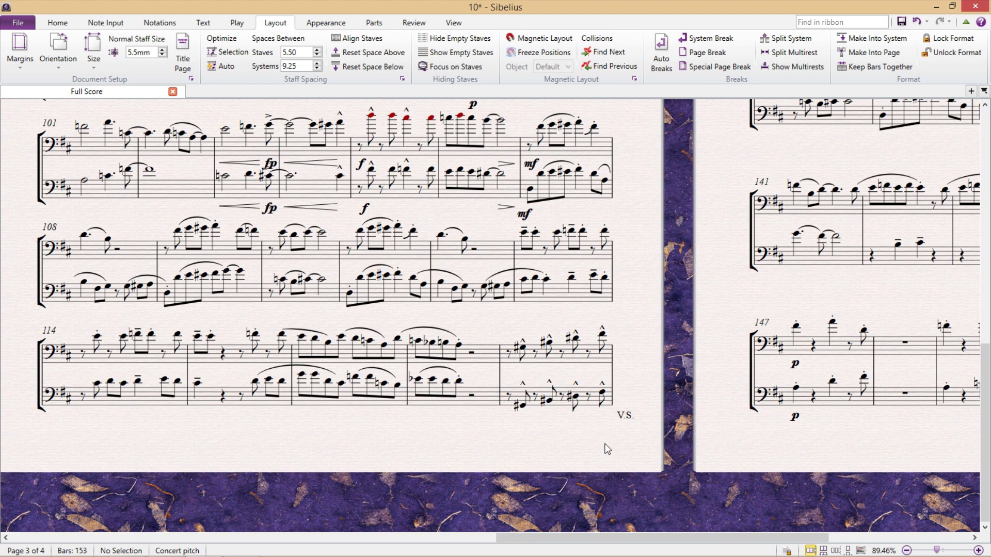
left_click(661, 60)
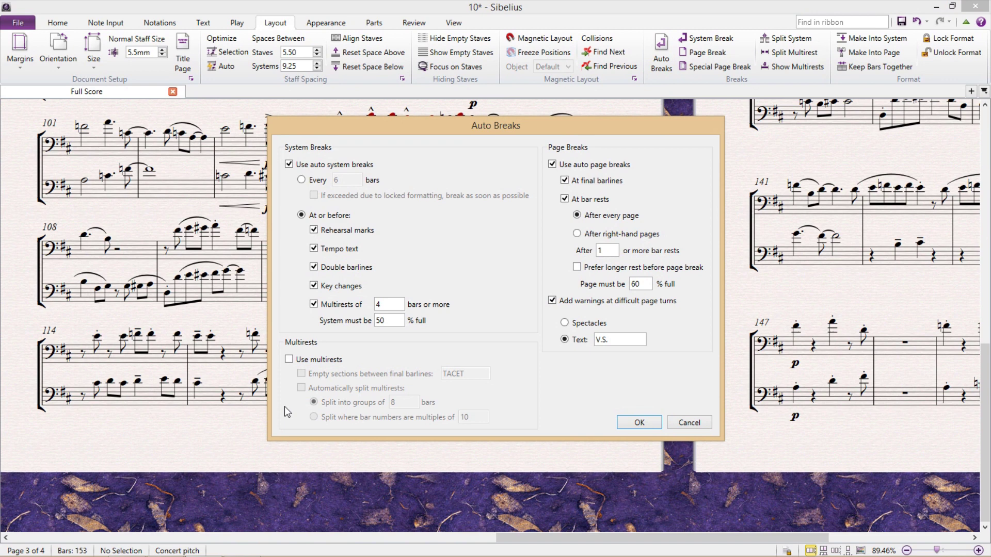
left_click(289, 360)
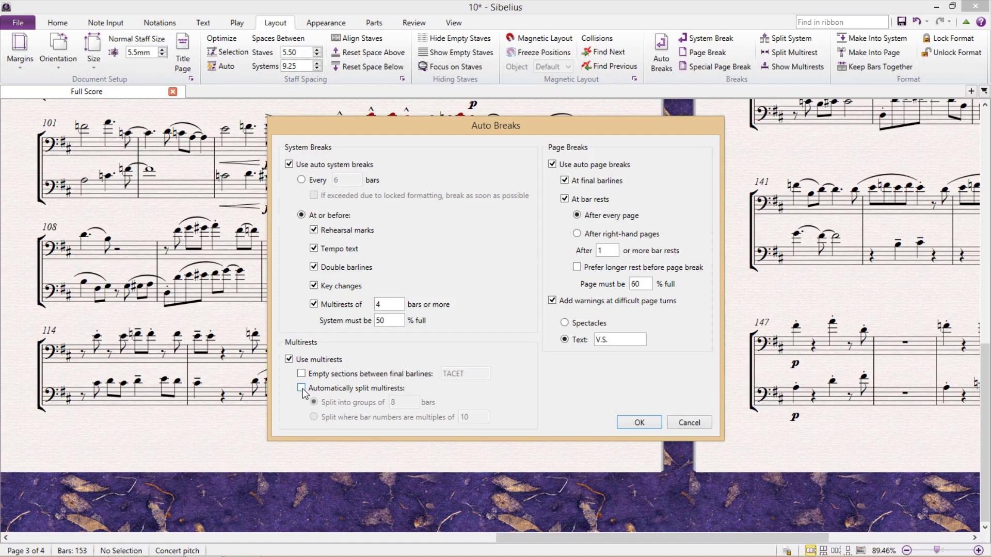
left_click(302, 390)
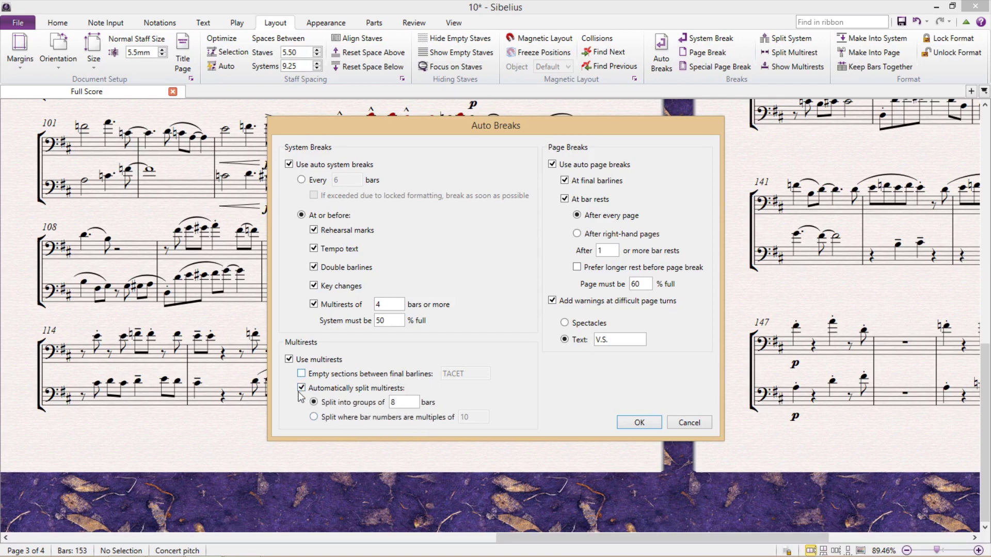
left_click(290, 360)
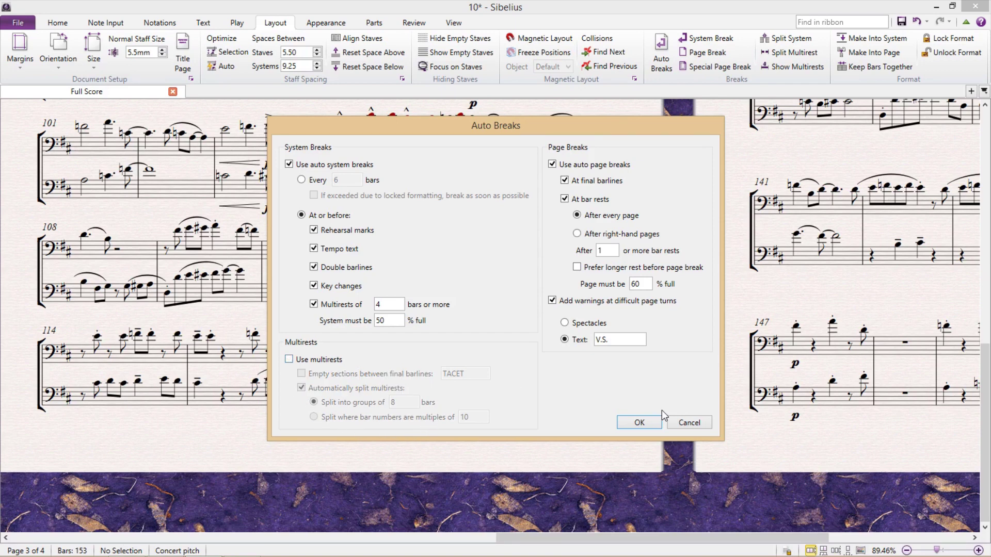
left_click(688, 422)
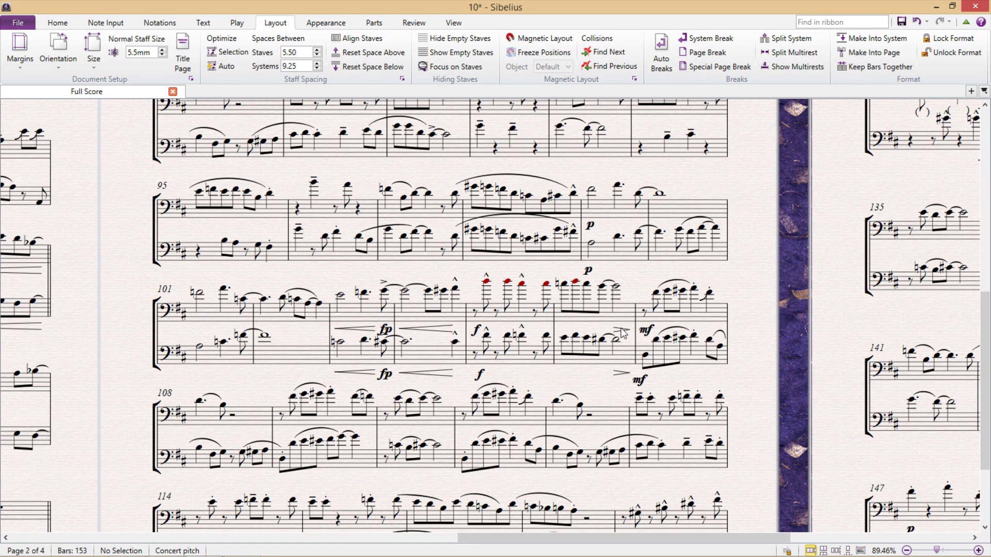
Make bars 89–93 into a system of their own with Alt+Shift+M
left_click_drag(346, 282, 344, 365)
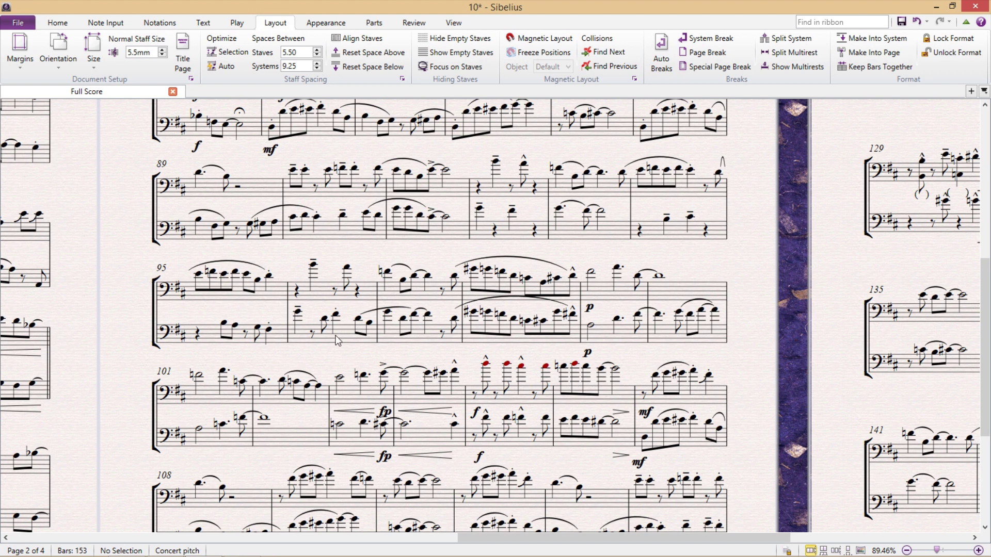
left_click(274, 192)
left_click(610, 191, "shift")
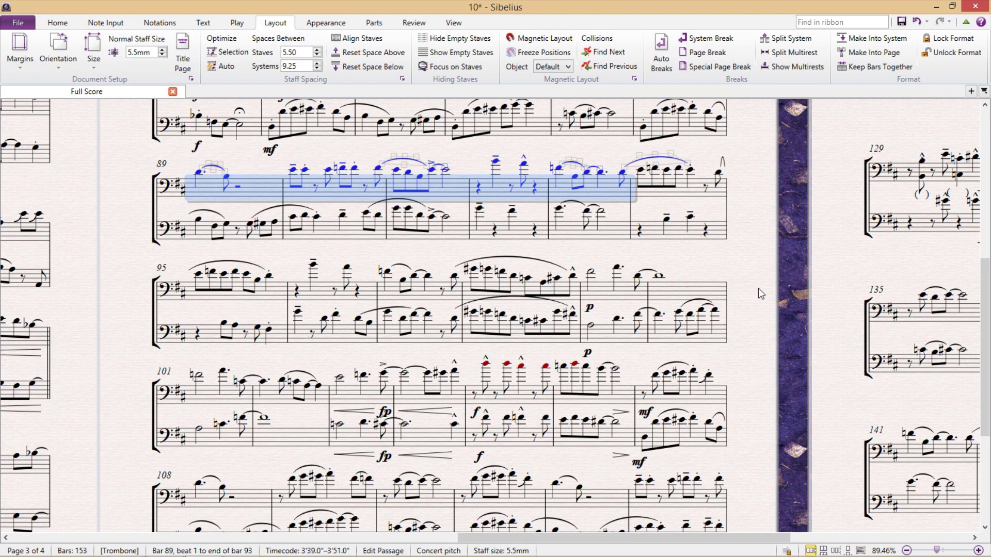
key("alt+shift+m")
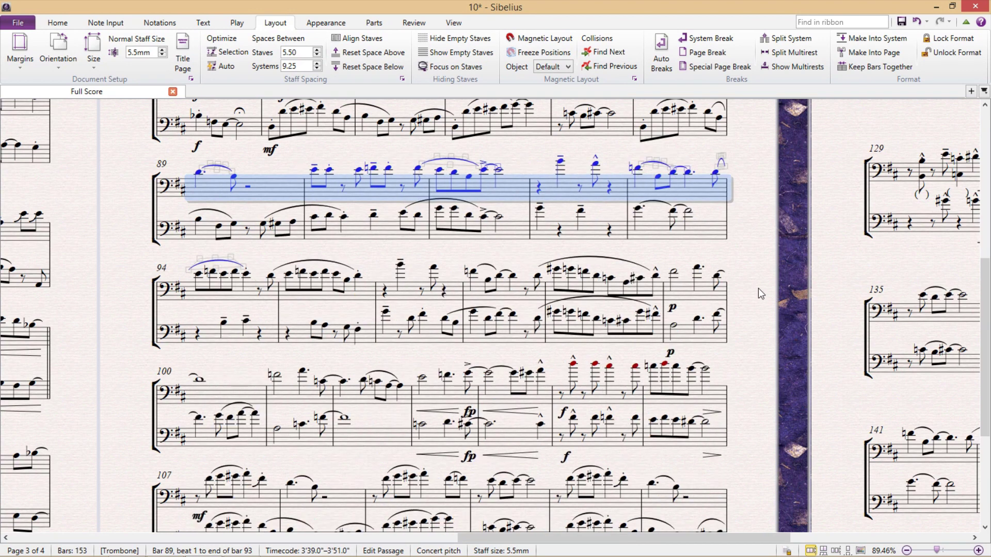
Make bars 94–98 into their own system, so page 3 ends at bar 98
left_click(238, 293)
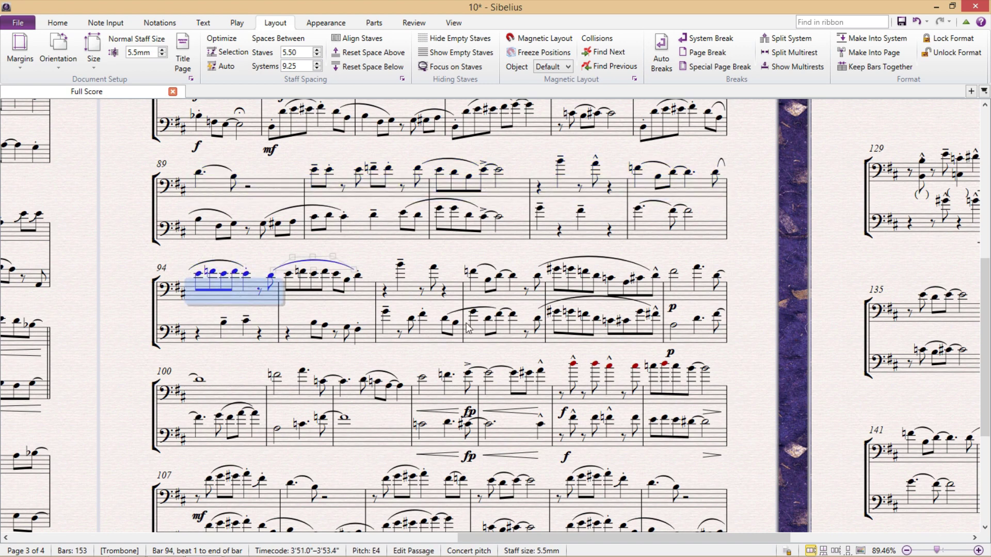
left_click(649, 294, "shift")
key("alt+shift+m")
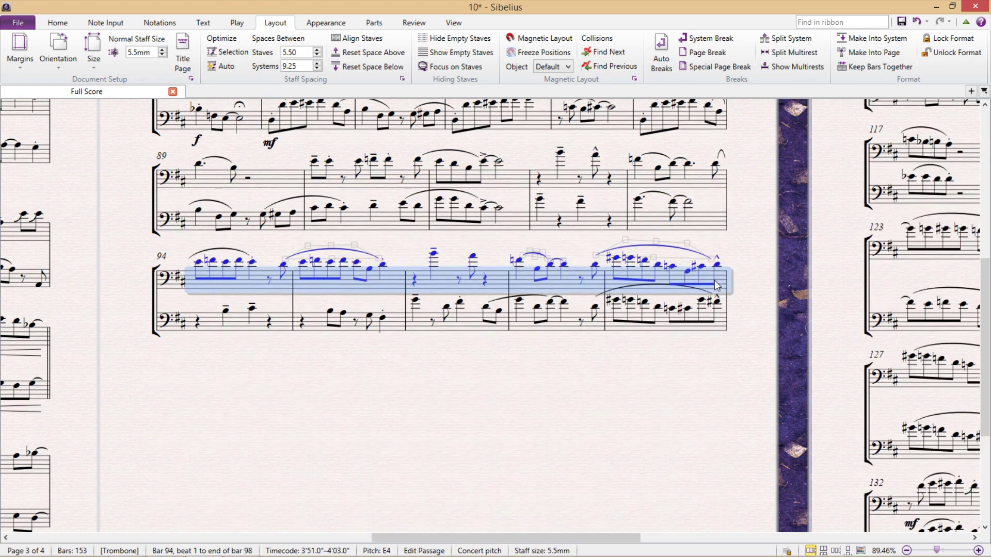
left_click_drag(747, 248, 381, 458)
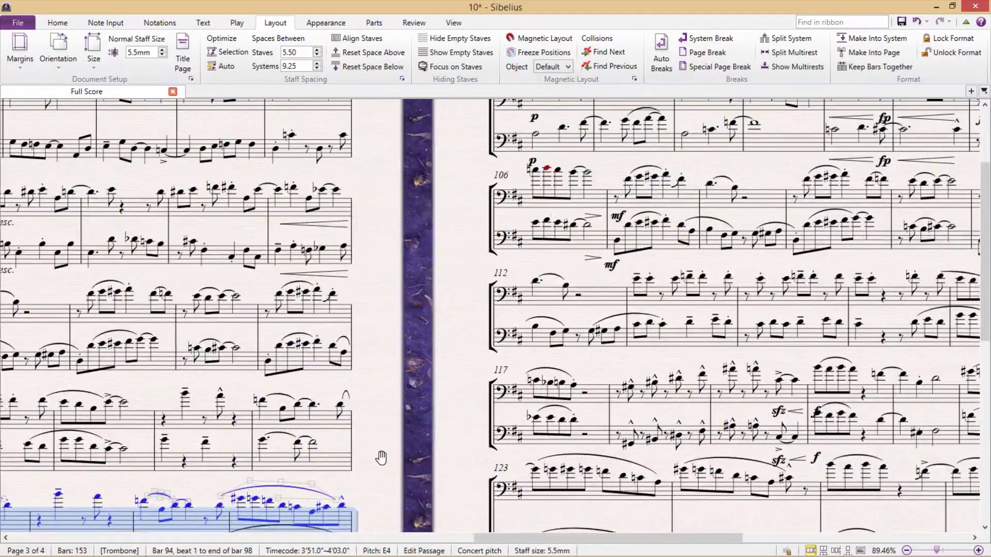